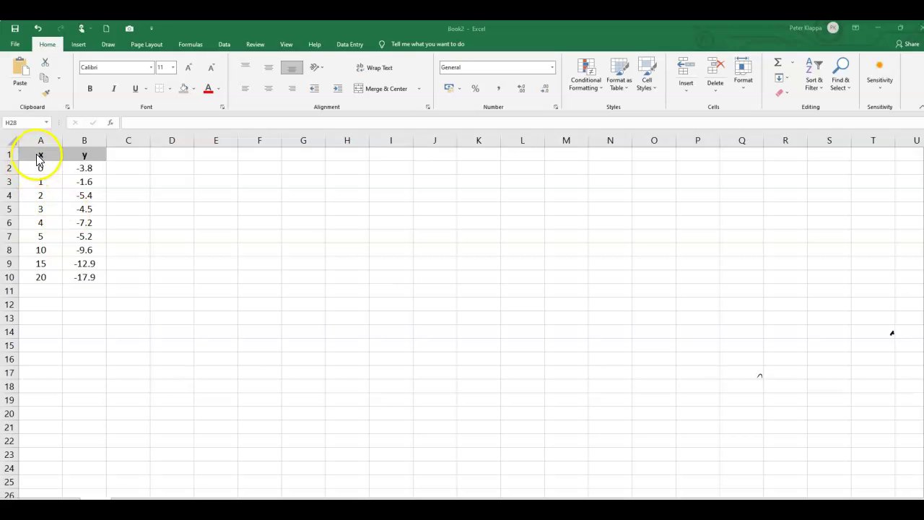
- Insert a plain scatter chart of A1:B10 and move it to the right of the data
{"action": "left_click_drag", "start_coordinate": [37, 154], "coordinate": [77, 275]}
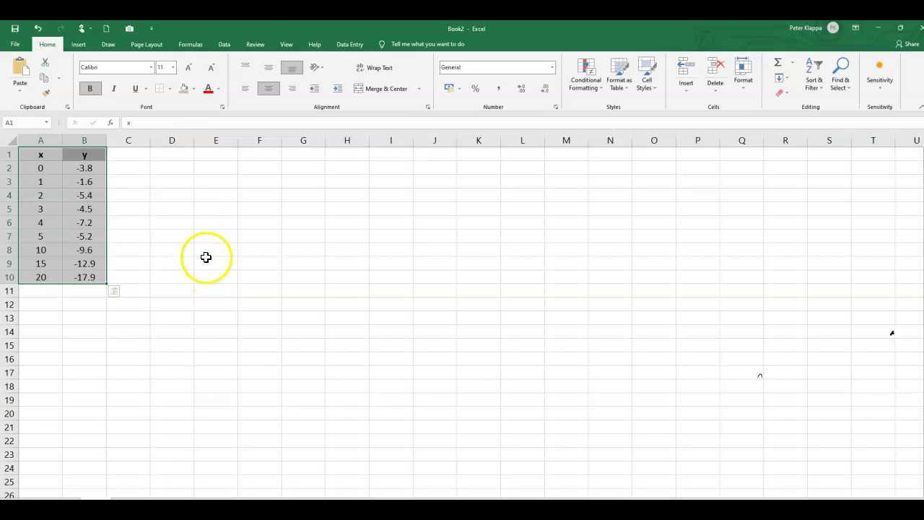
{"action": "left_click", "coordinate": [78, 45]}
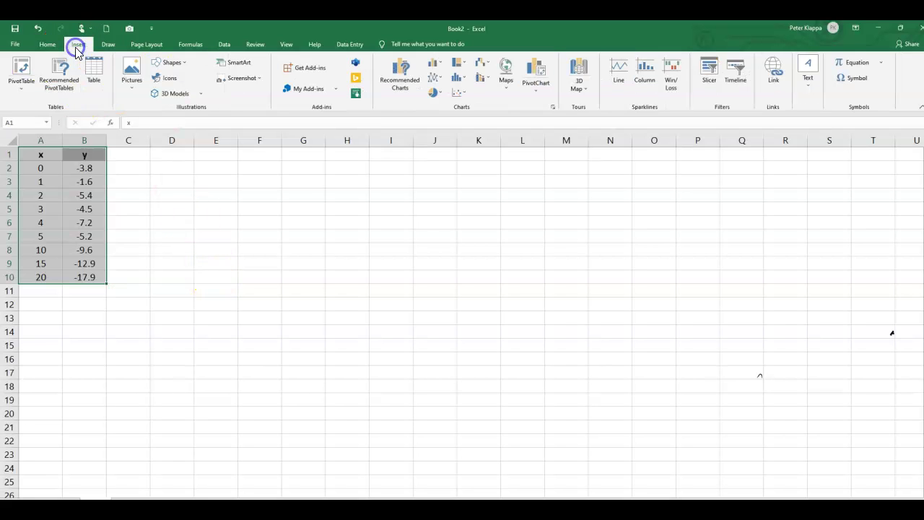
{"action": "left_click", "coordinate": [461, 92]}
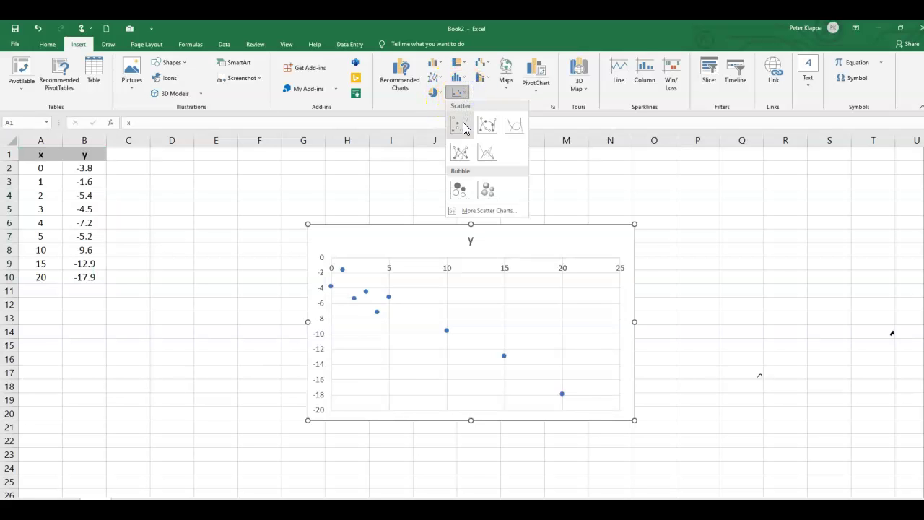
{"action": "left_click", "coordinate": [464, 127]}
{"action": "left_click_drag", "start_coordinate": [534, 238], "coordinate": [612, 156]}
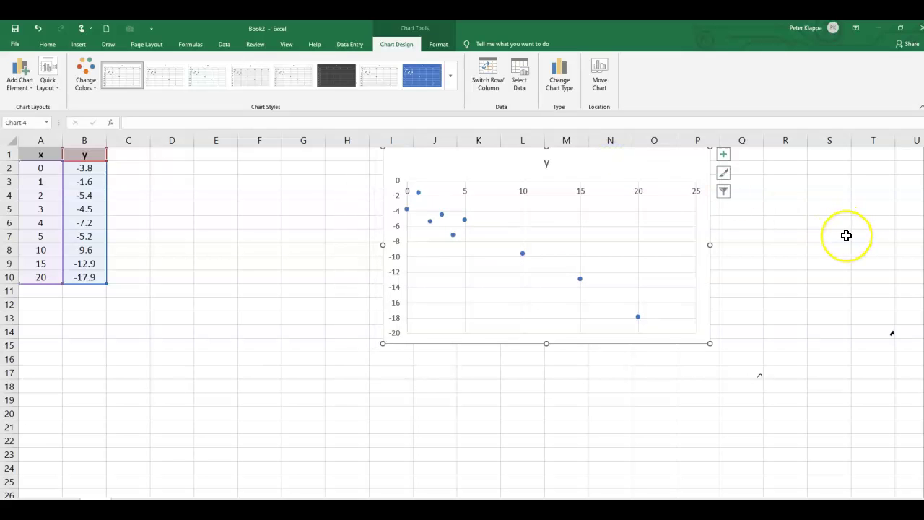
{"action": "left_click", "coordinate": [846, 236]}
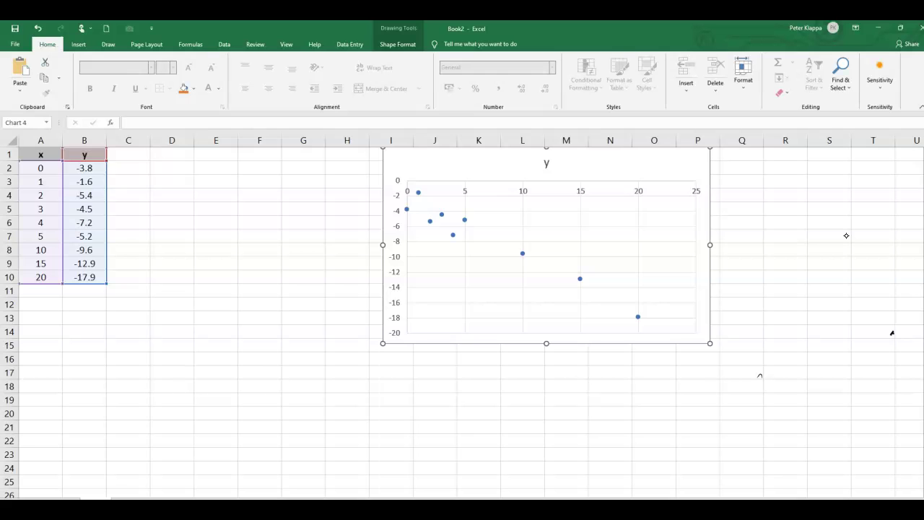
- Settle the chart slightly lower and deselect it
{"action": "left_click", "coordinate": [565, 351]}
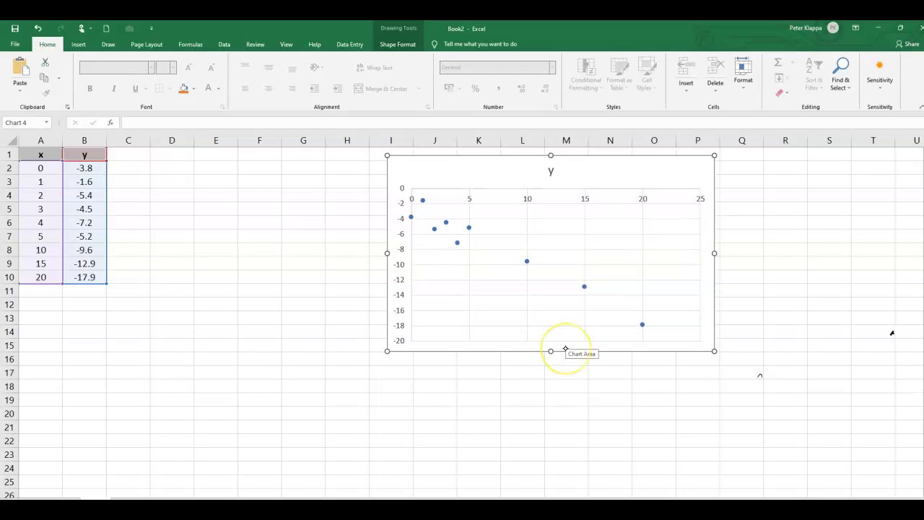
{"action": "left_click", "coordinate": [565, 356]}
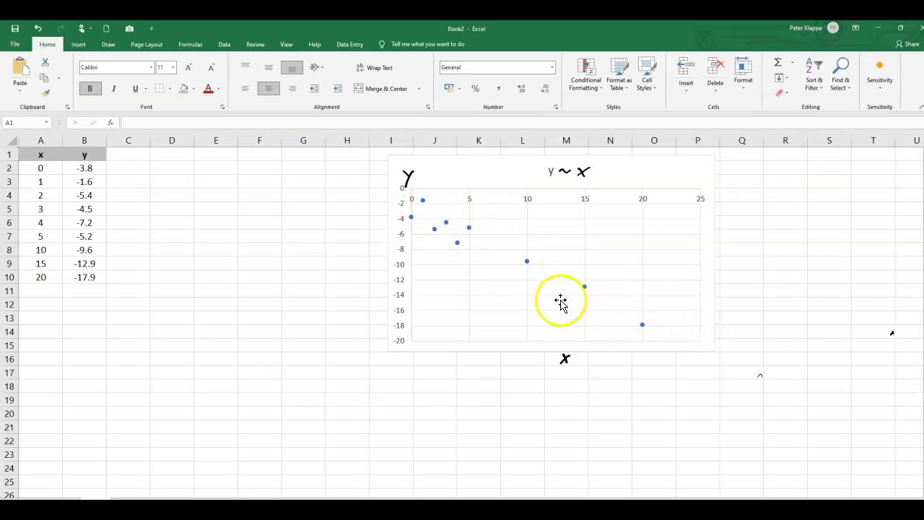
- Add a linear trendline labelled y = -0.7216x - 2.7561 and R² = 0.9468 at the chart's top
{"action": "right_click", "coordinate": [446, 224]}
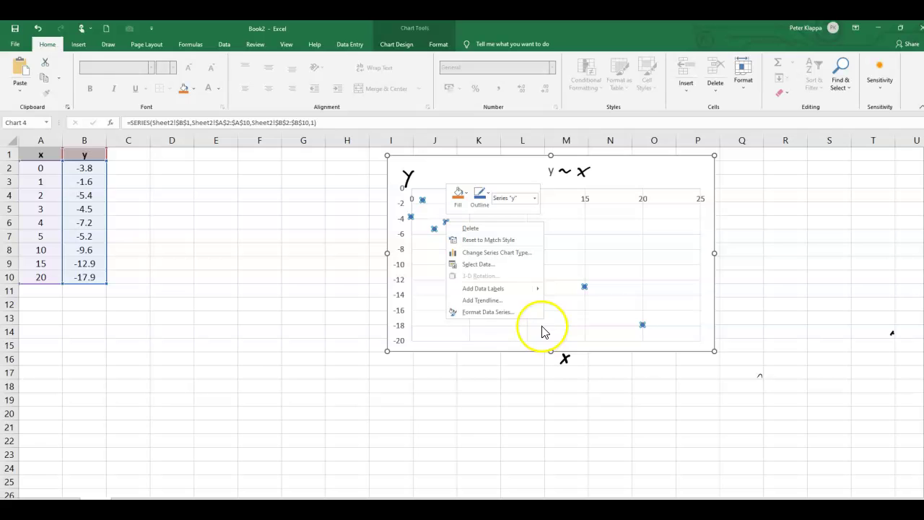
{"action": "left_click", "coordinate": [488, 302]}
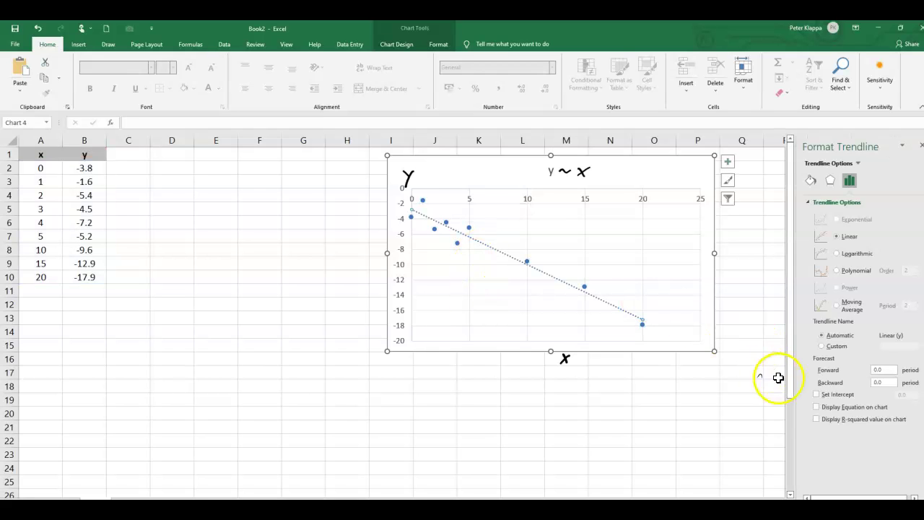
{"action": "left_click", "coordinate": [817, 419]}
{"action": "left_click", "coordinate": [816, 406]}
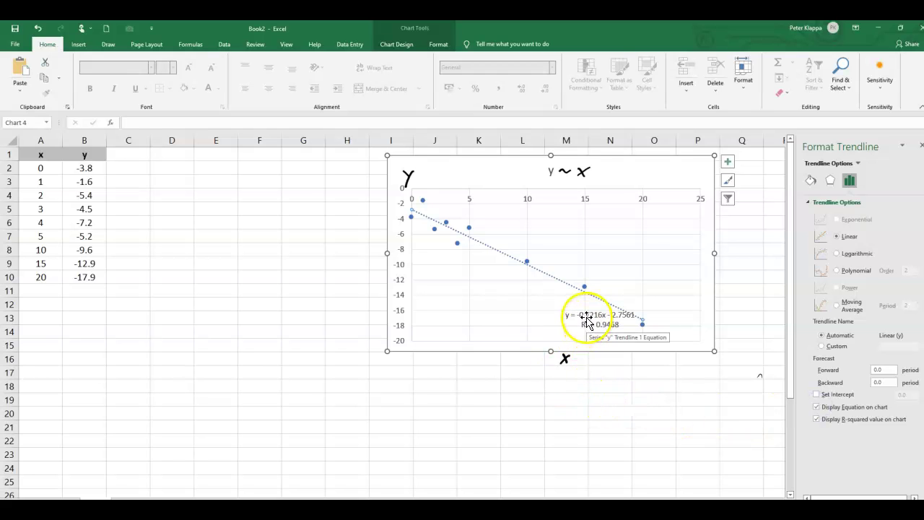
{"action": "left_click_drag", "start_coordinate": [588, 321], "coordinate": [487, 170]}
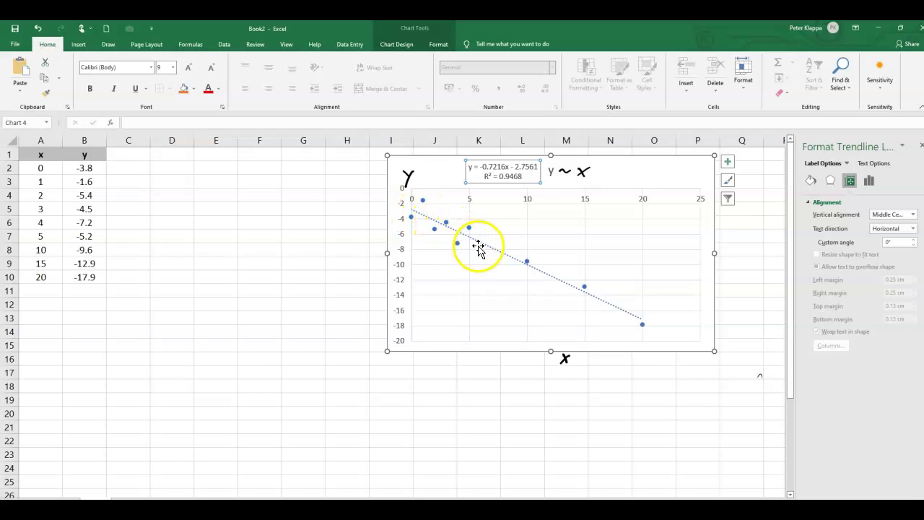
{"action": "left_click", "coordinate": [918, 148]}
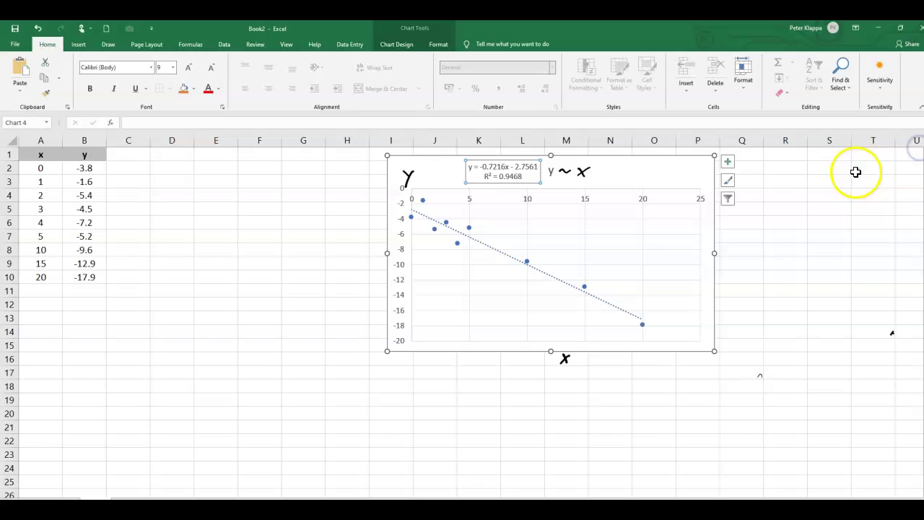
- Ink a slope mark m and intercept dash C, and write y = mx + C left of the chart
{"action": "left_click", "coordinate": [897, 269]}
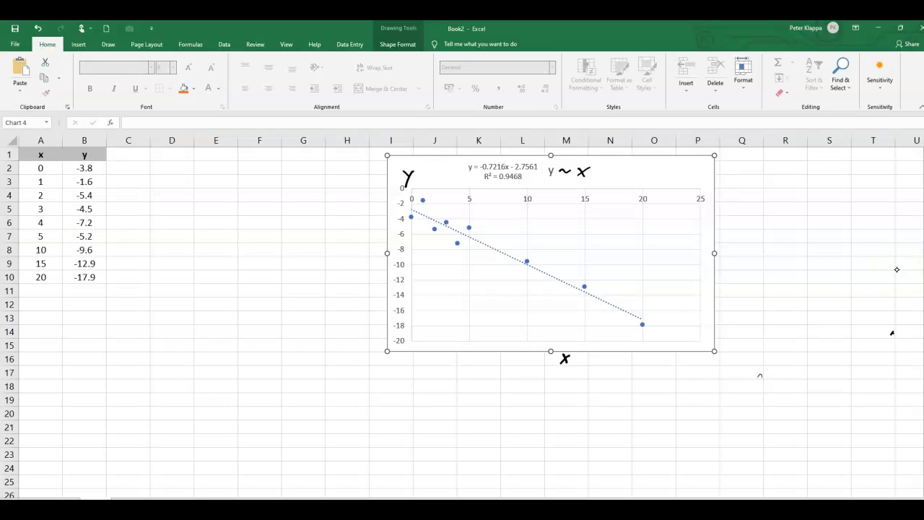
{"action": "key", "text": "Escape"}
{"action": "mouse_move", "coordinate": [487, 246]}
{"action": "left_mouse_down"}
{"action": "mouse_move", "coordinate": [487, 264]}
{"action": "mouse_move", "coordinate": [516, 264]}
{"action": "mouse_move", "coordinate": [502, 276]}
{"action": "left_mouse_up"}
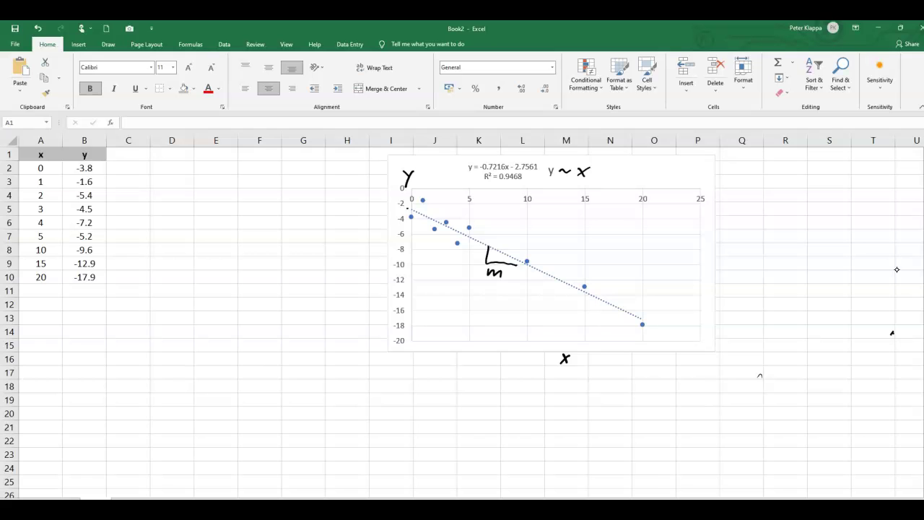
{"action": "mouse_move", "coordinate": [406, 208]}
{"action": "left_mouse_down"}
{"action": "mouse_move", "coordinate": [419, 207]}
{"action": "mouse_move", "coordinate": [371, 208]}
{"action": "mouse_move", "coordinate": [385, 216]}
{"action": "left_mouse_up"}
{"action": "left_click_drag", "start_coordinate": [268, 182], "coordinate": [270, 197]}
{"action": "left_click_drag", "start_coordinate": [282, 184], "coordinate": [343, 189]}
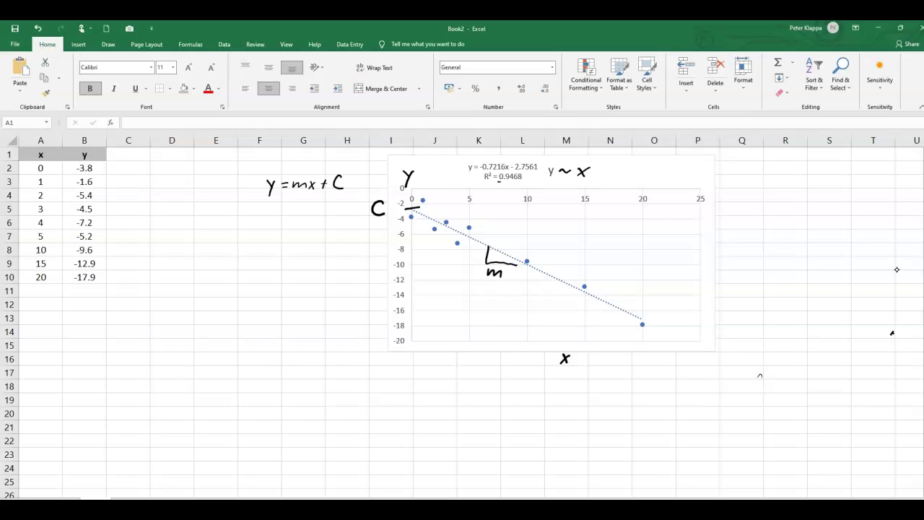
- Underline the R² value 0.9468 and handwrite 94.7% beside the chart
{"action": "left_click_drag", "start_coordinate": [499, 181], "coordinate": [520, 185]}
{"action": "left_click_drag", "start_coordinate": [664, 162], "coordinate": [659, 176]}
{"action": "mouse_move", "coordinate": [672, 161]}
{"action": "left_mouse_down"}
{"action": "mouse_move", "coordinate": [676, 174]}
{"action": "mouse_move", "coordinate": [692, 164]}
{"action": "mouse_move", "coordinate": [687, 175]}
{"action": "mouse_move", "coordinate": [699, 164]}
{"action": "mouse_move", "coordinate": [695, 177]}
{"action": "mouse_move", "coordinate": [705, 174]}
{"action": "left_mouse_up"}
- Handwrite 'strong -ve correlation' by the chart and underline m in y = mx + C
{"action": "mouse_move", "coordinate": [570, 209]}
{"action": "left_mouse_down"}
{"action": "mouse_move", "coordinate": [565, 219]}
{"action": "mouse_move", "coordinate": [583, 212]}
{"action": "mouse_move", "coordinate": [603, 218]}
{"action": "mouse_move", "coordinate": [596, 225]}
{"action": "mouse_move", "coordinate": [629, 213]}
{"action": "mouse_move", "coordinate": [691, 219]}
{"action": "left_mouse_up"}
{"action": "mouse_move", "coordinate": [693, 218]}
{"action": "left_mouse_down"}
{"action": "mouse_move", "coordinate": [699, 201]}
{"action": "mouse_move", "coordinate": [711, 219]}
{"action": "left_mouse_up"}
{"action": "left_click_drag", "start_coordinate": [706, 211], "coordinate": [724, 219]}
{"action": "left_click_drag", "start_coordinate": [726, 214], "coordinate": [733, 220]}
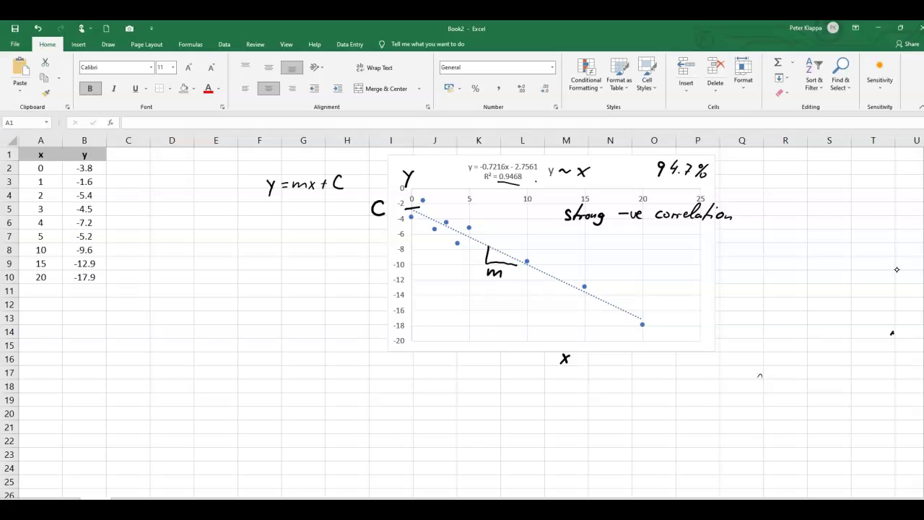
{"action": "left_click_drag", "start_coordinate": [297, 196], "coordinate": [306, 195]}
- Handwrite 'CI for m' after 95% and 'and for C' on the line below
{"action": "mouse_move", "coordinate": [277, 204]}
{"action": "left_mouse_down"}
{"action": "mouse_move", "coordinate": [276, 217]}
{"action": "mouse_move", "coordinate": [318, 212]}
{"action": "left_mouse_up"}
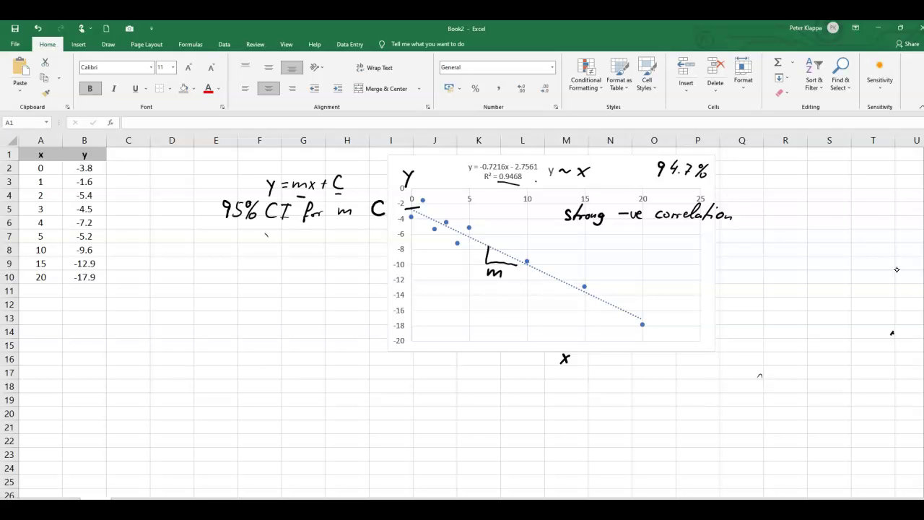
{"action": "mouse_move", "coordinate": [283, 238]}
{"action": "left_mouse_down"}
{"action": "mouse_move", "coordinate": [294, 227]}
{"action": "mouse_move", "coordinate": [303, 248]}
{"action": "left_mouse_up"}
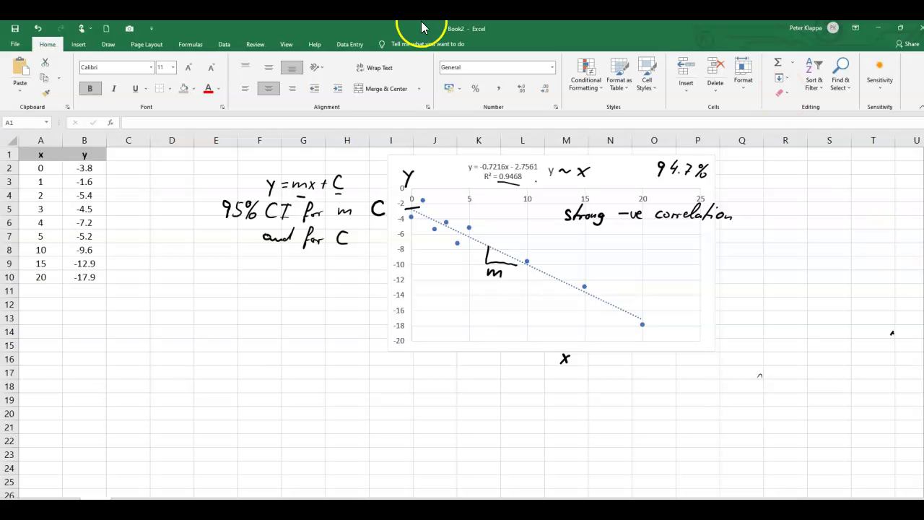
- Open Data Analysis from the Data tab and scroll its tool list to Regression
{"action": "left_click", "coordinate": [223, 44]}
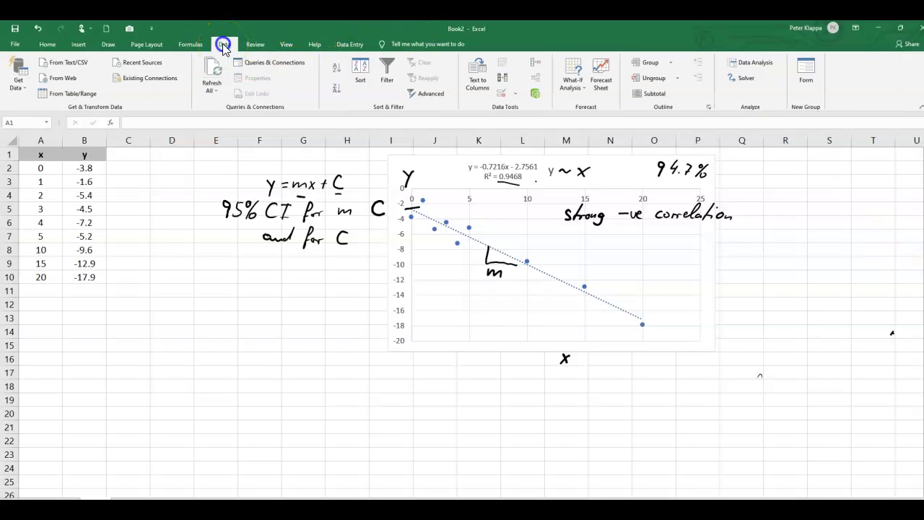
{"action": "left_click", "coordinate": [764, 67]}
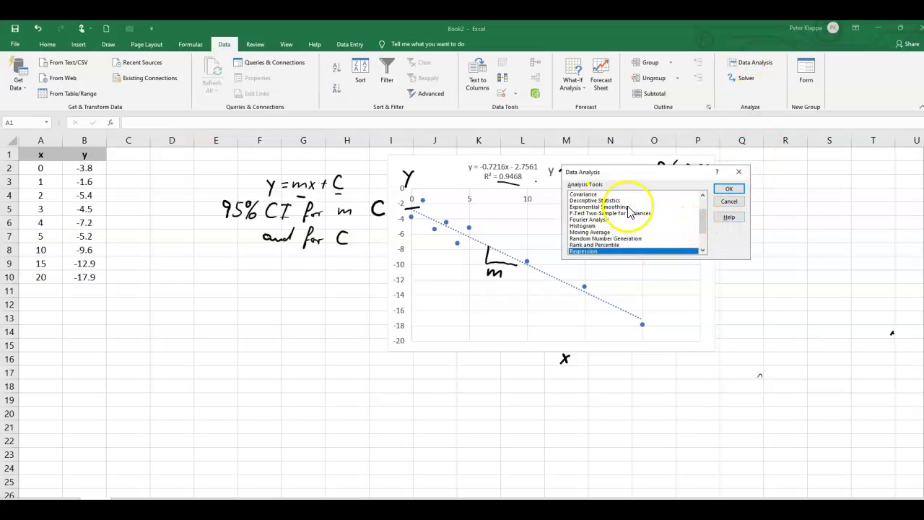
{"action": "left_click", "coordinate": [706, 205]}
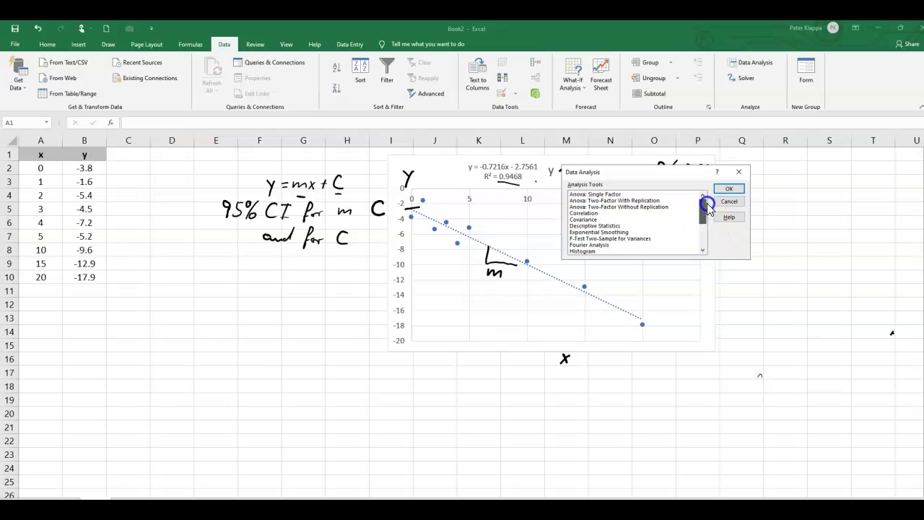
{"action": "left_click_drag", "start_coordinate": [706, 204], "coordinate": [707, 230]}
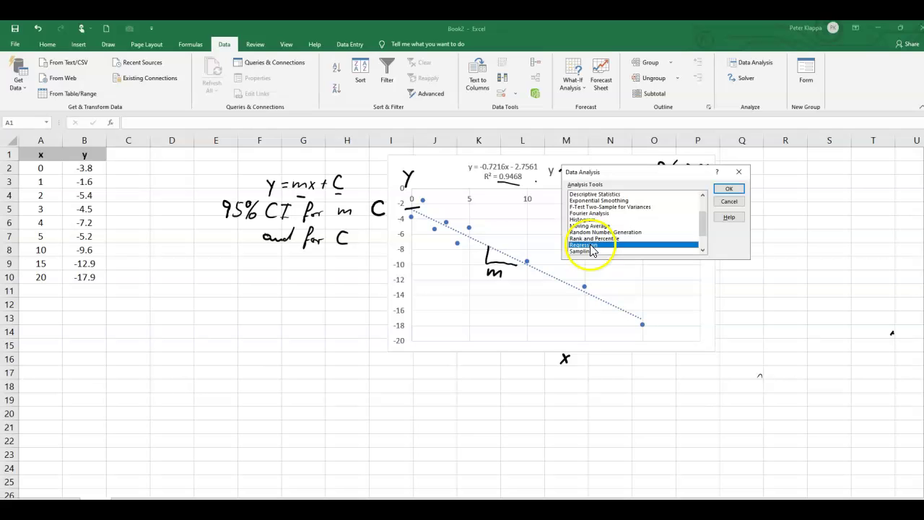
- Start a Regression with Y input from column B and X input $A$1:$A$10
{"action": "left_click", "coordinate": [731, 191]}
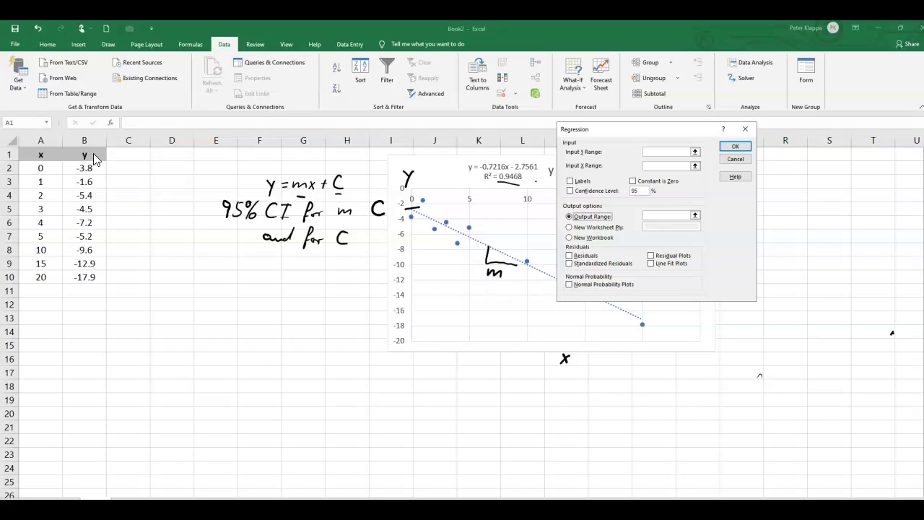
{"action": "left_click", "coordinate": [653, 152]}
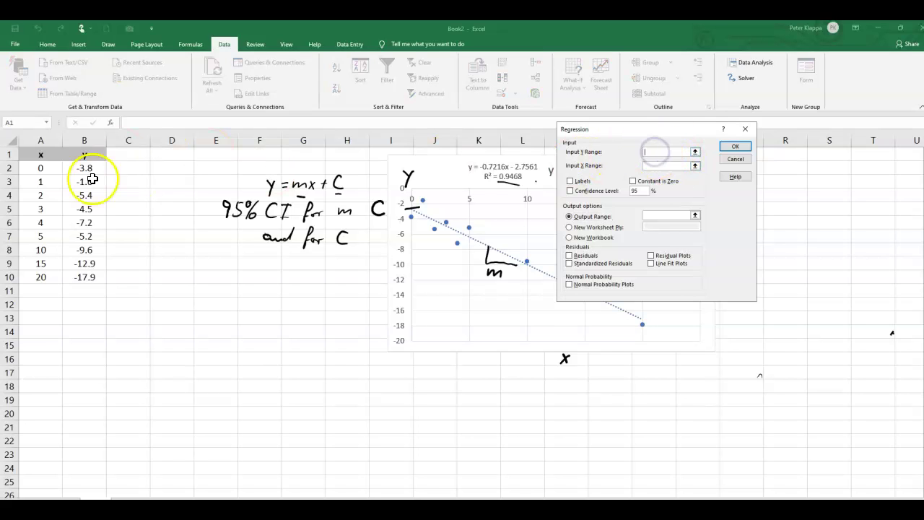
{"action": "left_click_drag", "start_coordinate": [99, 155], "coordinate": [91, 276]}
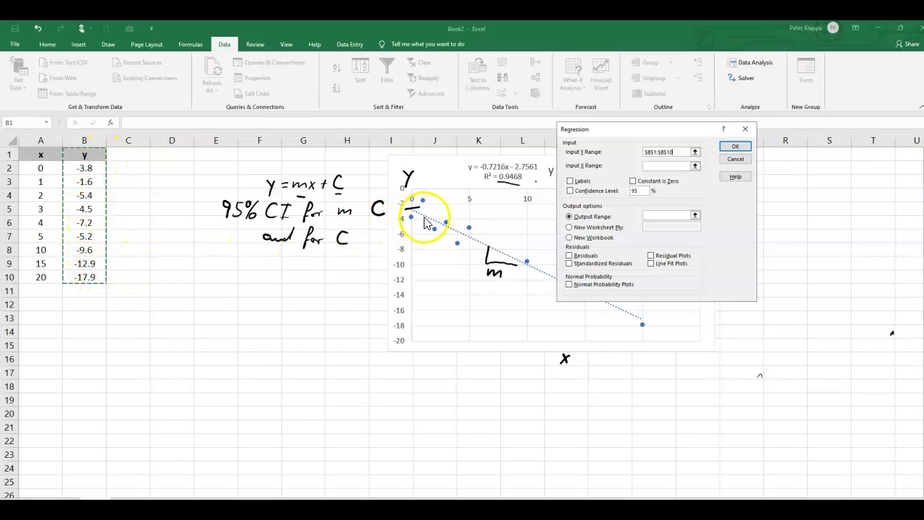
{"action": "left_click", "coordinate": [652, 166]}
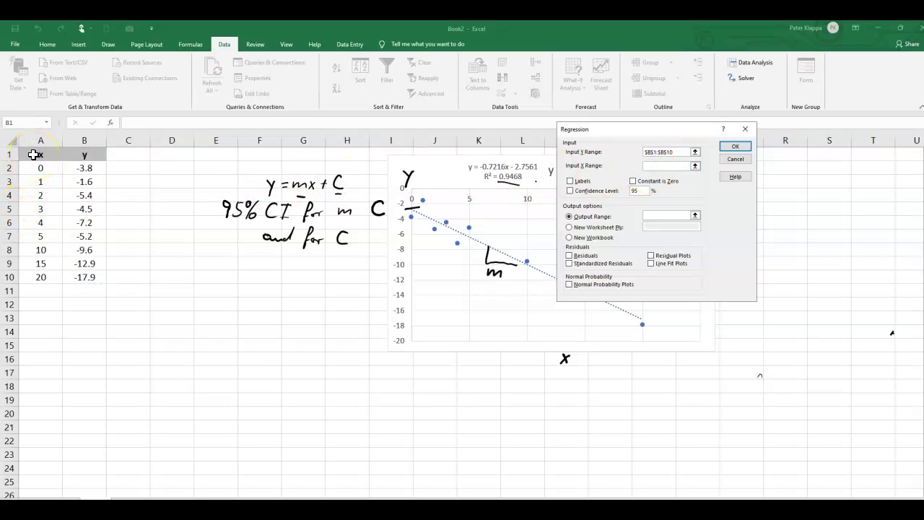
{"action": "left_click_drag", "start_coordinate": [33, 155], "coordinate": [27, 271]}
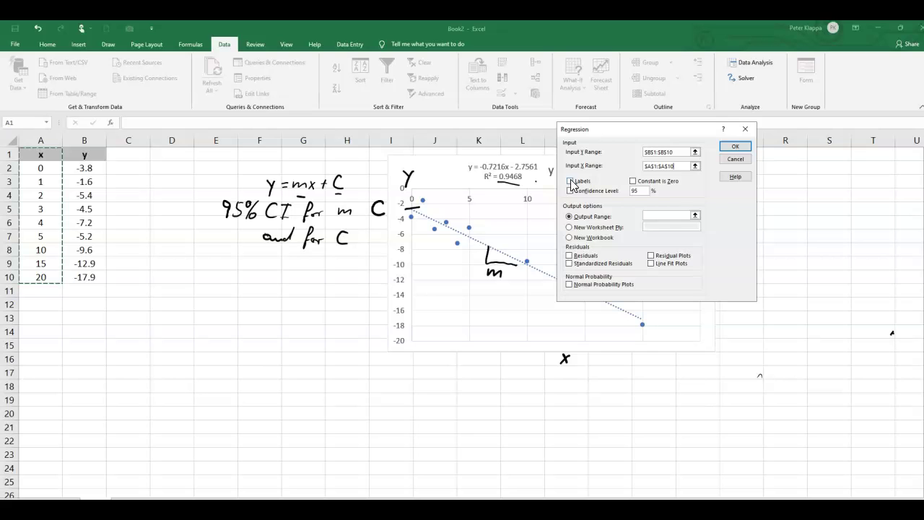
- Tick Labels and 95% Confidence Level, set output to $A$16, and run the regression
{"action": "left_click", "coordinate": [570, 181]}
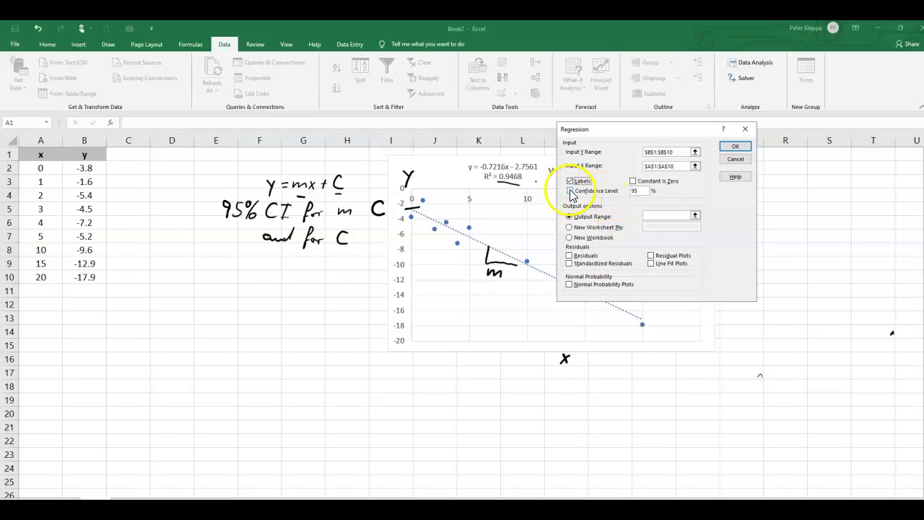
{"action": "left_click", "coordinate": [569, 191]}
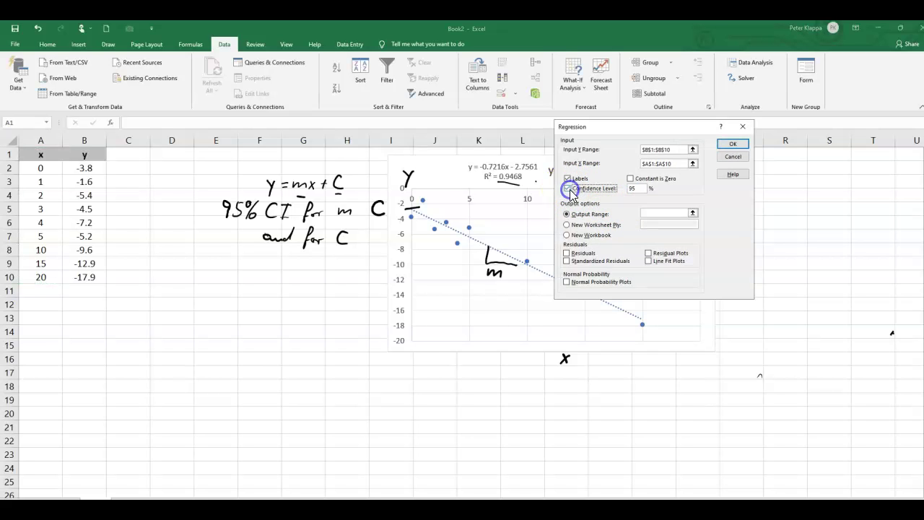
{"action": "left_click", "coordinate": [656, 212]}
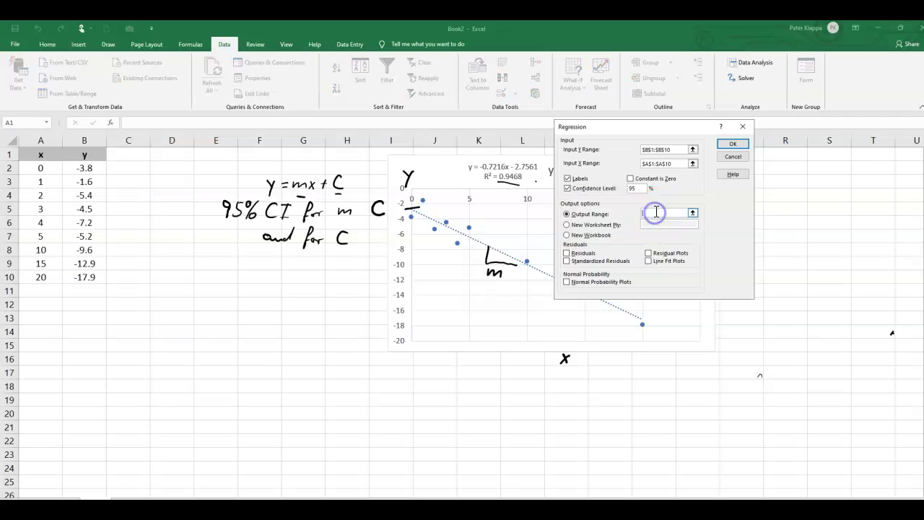
{"action": "left_click", "coordinate": [46, 357]}
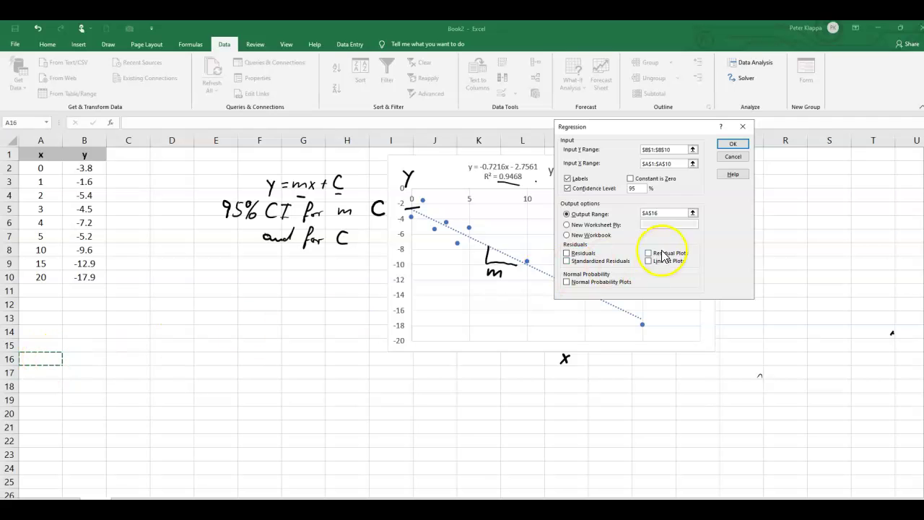
{"action": "left_click", "coordinate": [740, 145]}
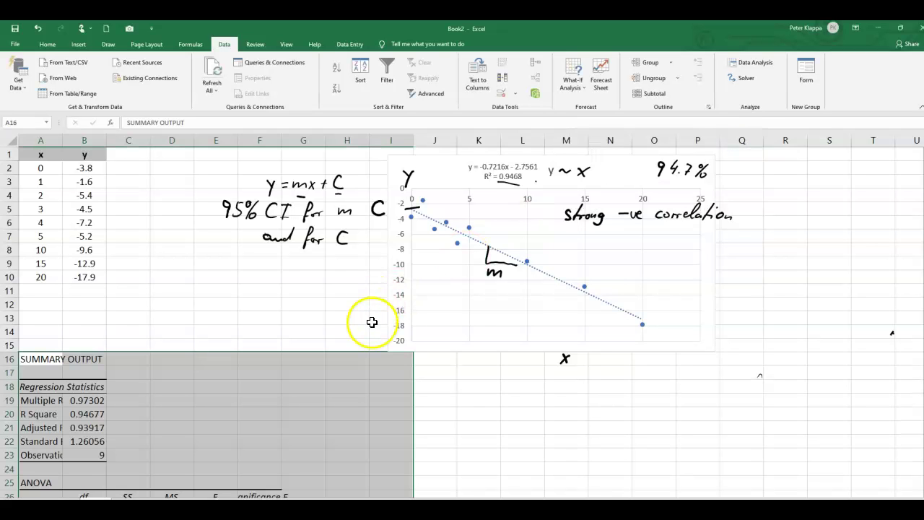
- Scroll through the SUMMARY OUTPUT and click cell K30 to clear the selection
{"action": "scroll", "coordinate": [371, 323], "scroll_direction": "down", "scroll_amount": 1}
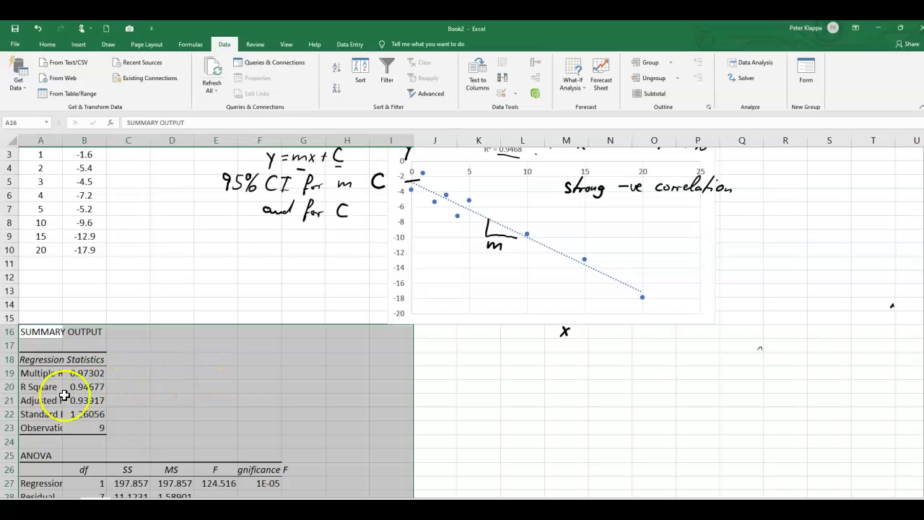
{"action": "scroll", "coordinate": [597, 332], "scroll_direction": "up", "scroll_amount": 1}
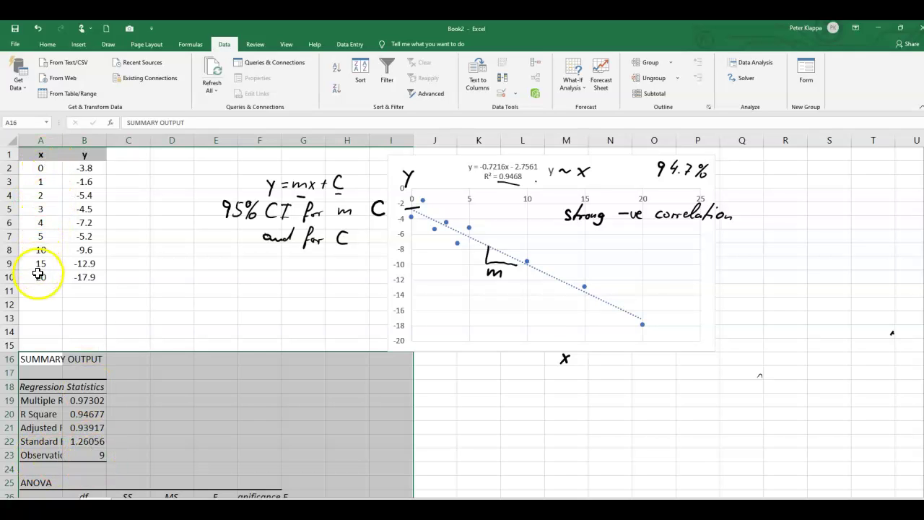
{"action": "scroll", "coordinate": [357, 339], "scroll_direction": "down", "scroll_amount": 2}
{"action": "scroll", "coordinate": [358, 343], "scroll_direction": "down", "scroll_amount": 3}
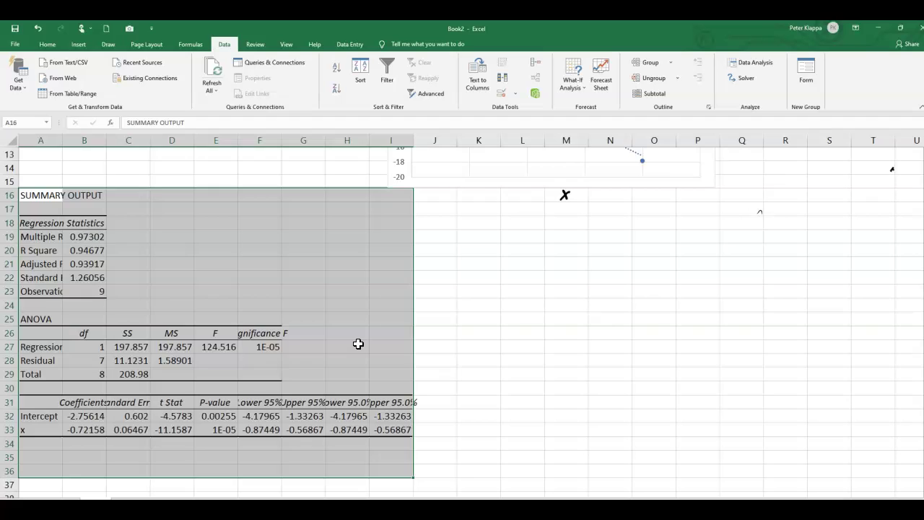
{"action": "left_click", "coordinate": [492, 334]}
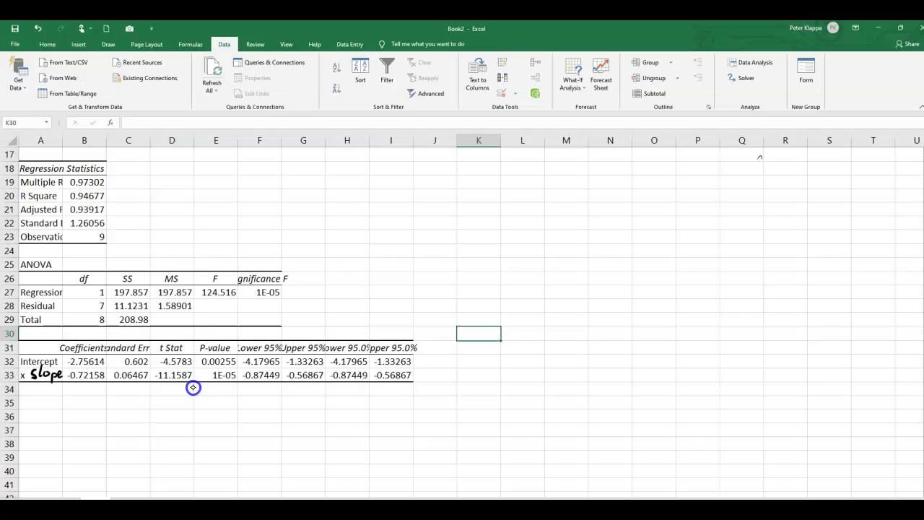
- Bracket the x coefficient -0.72158 in B33 and label it m
{"action": "mouse_move", "coordinate": [65, 380]}
{"action": "left_mouse_down"}
{"action": "mouse_move", "coordinate": [69, 388]}
{"action": "mouse_move", "coordinate": [109, 381]}
{"action": "left_mouse_up"}
{"action": "left_click_drag", "start_coordinate": [71, 390], "coordinate": [85, 393]}
{"action": "scroll", "coordinate": [373, 380], "scroll_direction": "up", "scroll_amount": 5}
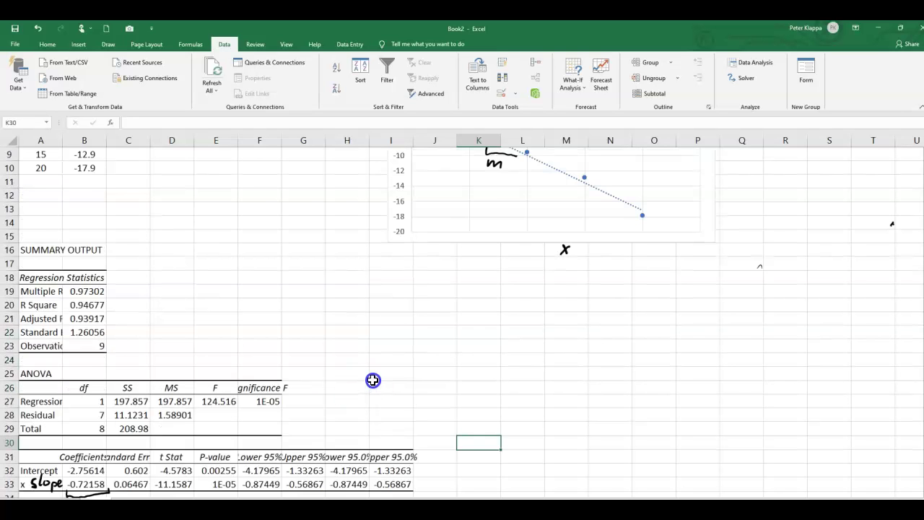
{"action": "scroll", "coordinate": [542, 228], "scroll_direction": "up", "scroll_amount": 1}
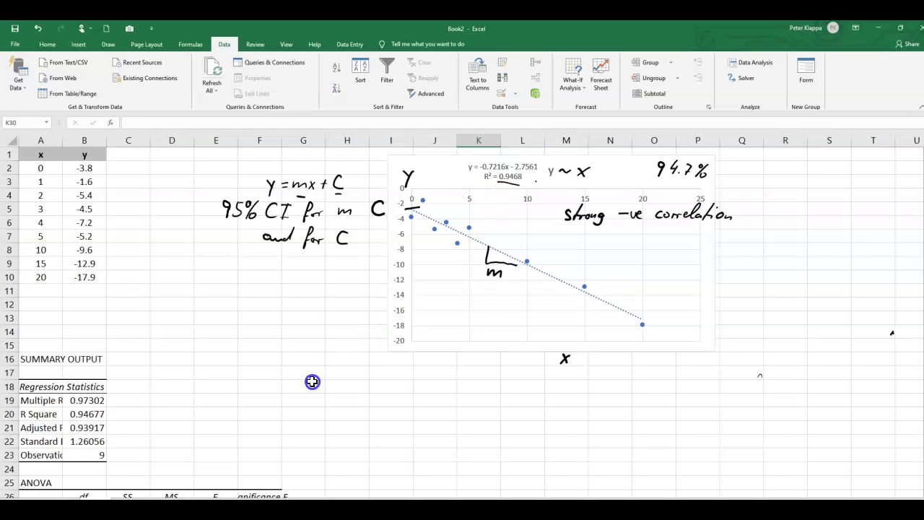
{"action": "scroll", "coordinate": [312, 381], "scroll_direction": "down", "scroll_amount": 4}
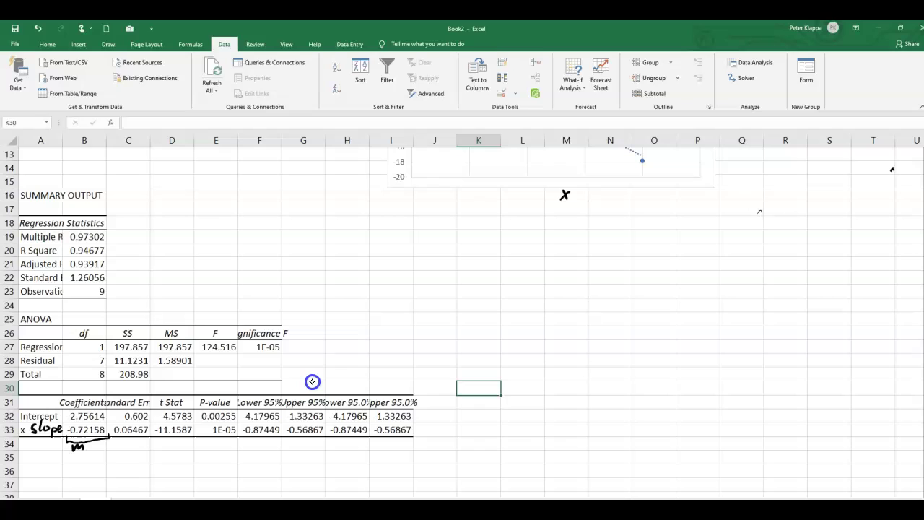
- Draw an ink bracket over the intercept -2.75614 in B32
{"action": "left_click_drag", "start_coordinate": [67, 410], "coordinate": [105, 402]}
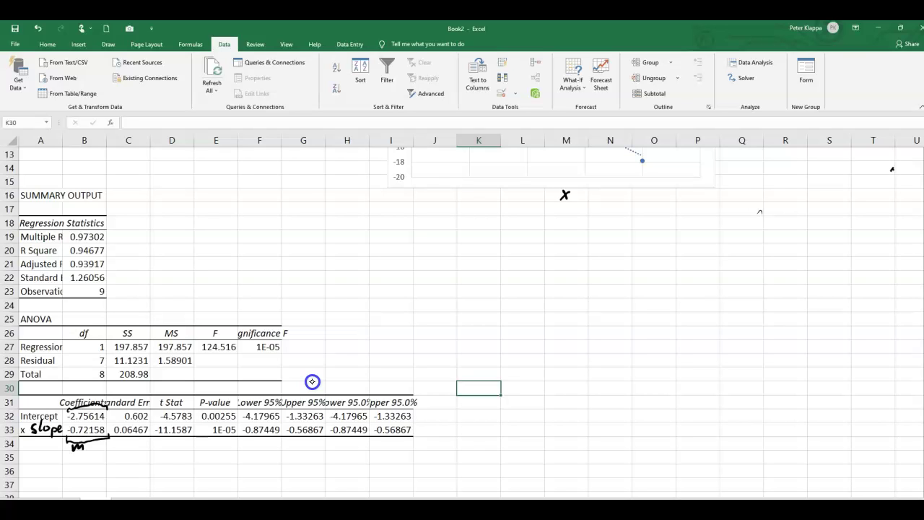
{"action": "scroll", "coordinate": [467, 368], "scroll_direction": "up", "scroll_amount": 2}
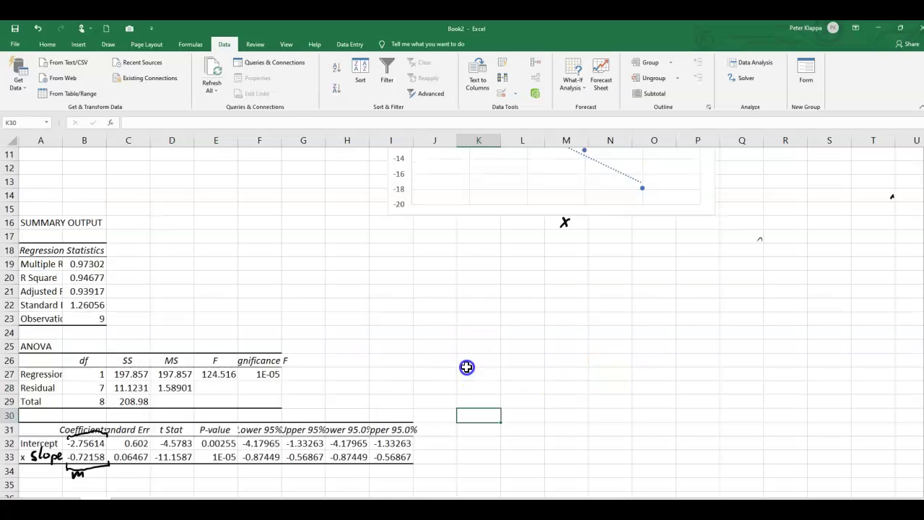
{"action": "scroll", "coordinate": [467, 367], "scroll_direction": "up", "scroll_amount": 2}
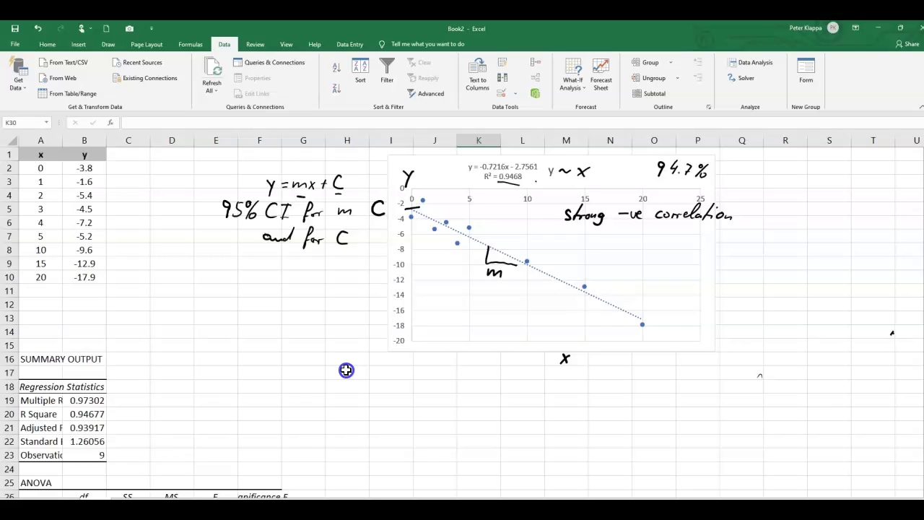
{"action": "scroll", "coordinate": [347, 370], "scroll_direction": "down", "scroll_amount": 3}
{"action": "scroll", "coordinate": [346, 370], "scroll_direction": "down", "scroll_amount": 1}
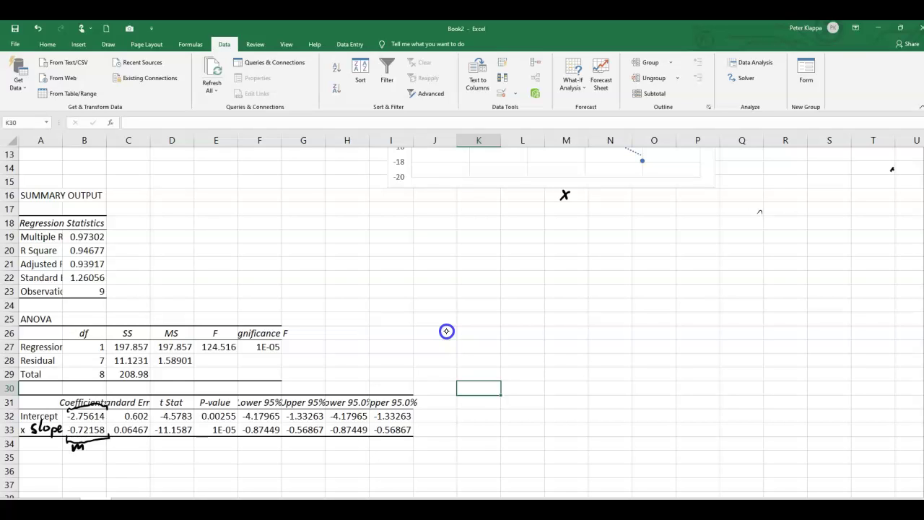
- Bracket the Lower/Upper 95.0% columns in ink and circle the slope limit -0.87449
{"action": "mouse_move", "coordinate": [324, 415]}
{"action": "left_mouse_down"}
{"action": "mouse_move", "coordinate": [327, 442]}
{"action": "mouse_move", "coordinate": [423, 435]}
{"action": "left_mouse_up"}
{"action": "left_click_drag", "start_coordinate": [426, 396], "coordinate": [426, 436]}
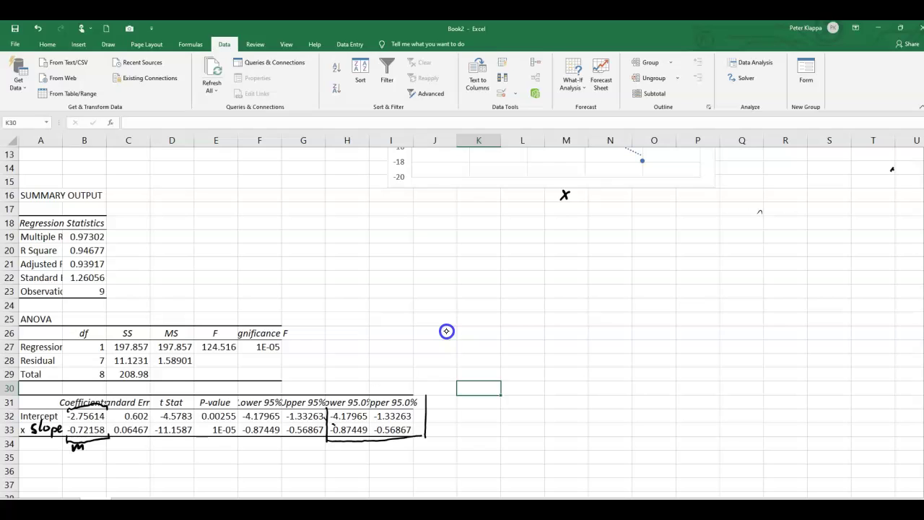
{"action": "mouse_move", "coordinate": [329, 424]}
{"action": "left_mouse_down"}
{"action": "mouse_move", "coordinate": [329, 443]}
{"action": "mouse_move", "coordinate": [356, 442]}
{"action": "mouse_move", "coordinate": [368, 423]}
{"action": "left_mouse_up"}
- Handwrite m = -0.875 .... -0.569 near row 19 and begin the C line below
{"action": "mouse_move", "coordinate": [337, 245]}
{"action": "left_mouse_down"}
{"action": "mouse_move", "coordinate": [338, 234]}
{"action": "mouse_move", "coordinate": [355, 242]}
{"action": "left_mouse_up"}
{"action": "mouse_move", "coordinate": [377, 234]}
{"action": "left_mouse_down"}
{"action": "mouse_move", "coordinate": [414, 241]}
{"action": "mouse_move", "coordinate": [421, 231]}
{"action": "mouse_move", "coordinate": [432, 243]}
{"action": "mouse_move", "coordinate": [435, 232]}
{"action": "mouse_move", "coordinate": [452, 245]}
{"action": "mouse_move", "coordinate": [473, 230]}
{"action": "left_mouse_up"}
{"action": "left_click", "coordinate": [428, 242]}
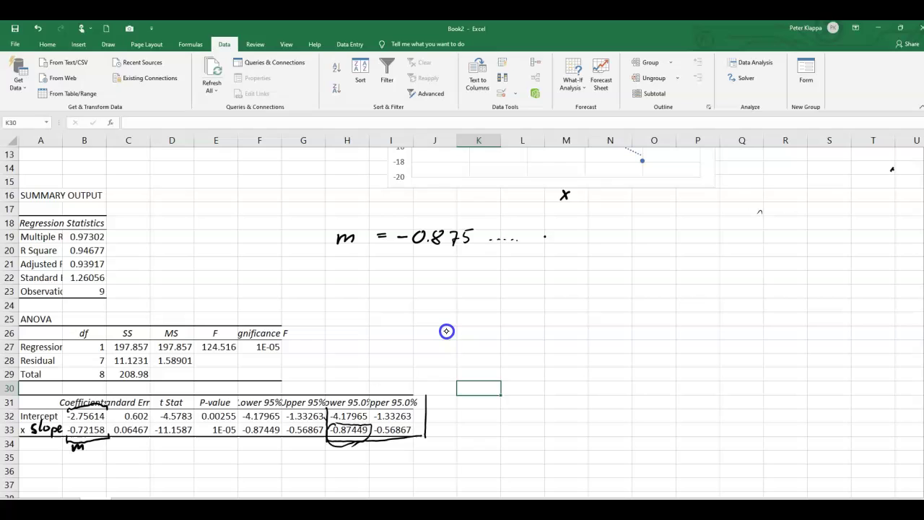
{"action": "mouse_move", "coordinate": [543, 236]}
{"action": "left_mouse_down"}
{"action": "mouse_move", "coordinate": [573, 231]}
{"action": "mouse_move", "coordinate": [587, 242]}
{"action": "mouse_move", "coordinate": [598, 228]}
{"action": "mouse_move", "coordinate": [620, 234]}
{"action": "mouse_move", "coordinate": [617, 244]}
{"action": "left_mouse_up"}
{"action": "left_click_drag", "start_coordinate": [570, 249], "coordinate": [586, 251]}
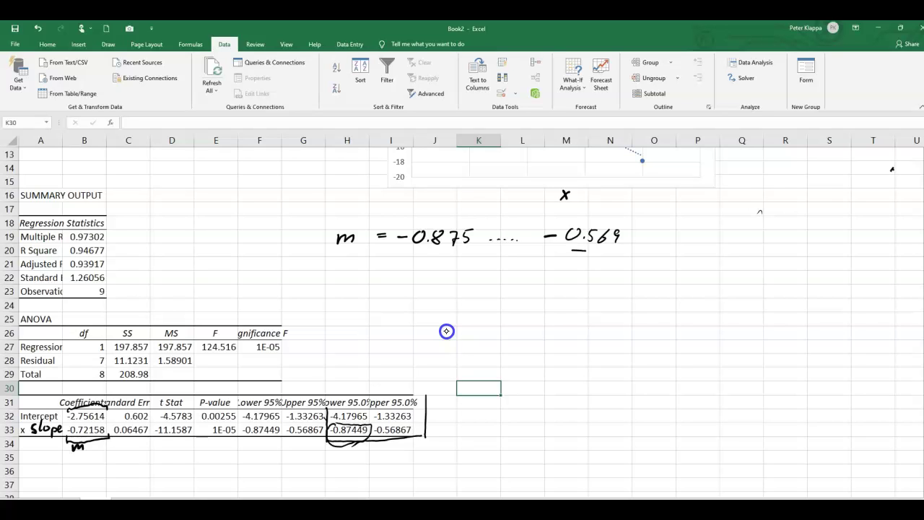
{"action": "mouse_move", "coordinate": [354, 257]}
{"action": "left_mouse_down"}
{"action": "mouse_move", "coordinate": [338, 269]}
{"action": "mouse_move", "coordinate": [387, 267]}
{"action": "left_mouse_up"}
- Complete the intercept line in ink as C = -4.18 .... -1.33 under the m interval
{"action": "mouse_move", "coordinate": [405, 263]}
{"action": "left_mouse_down"}
{"action": "mouse_move", "coordinate": [438, 272]}
{"action": "mouse_move", "coordinate": [449, 260]}
{"action": "left_mouse_up"}
{"action": "left_click", "coordinate": [433, 270]}
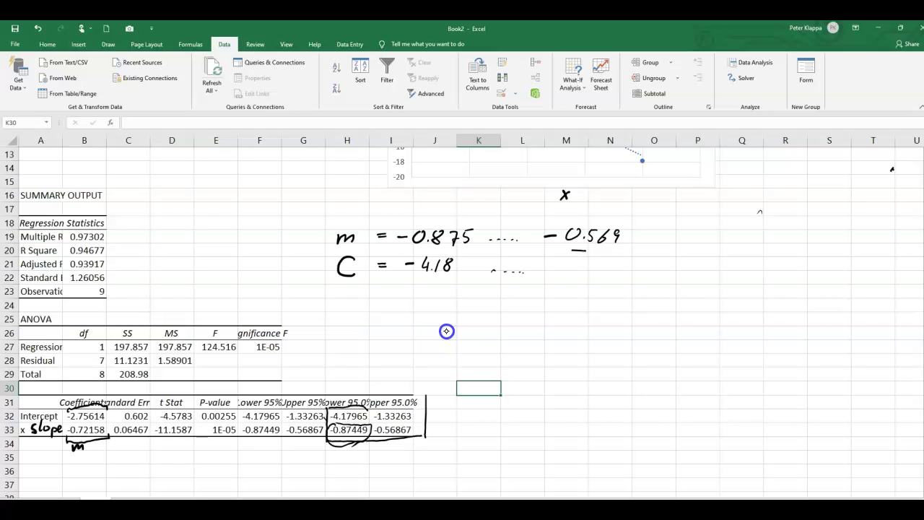
{"action": "left_click_drag", "start_coordinate": [543, 265], "coordinate": [597, 272]}
{"action": "left_click", "coordinate": [578, 271]}
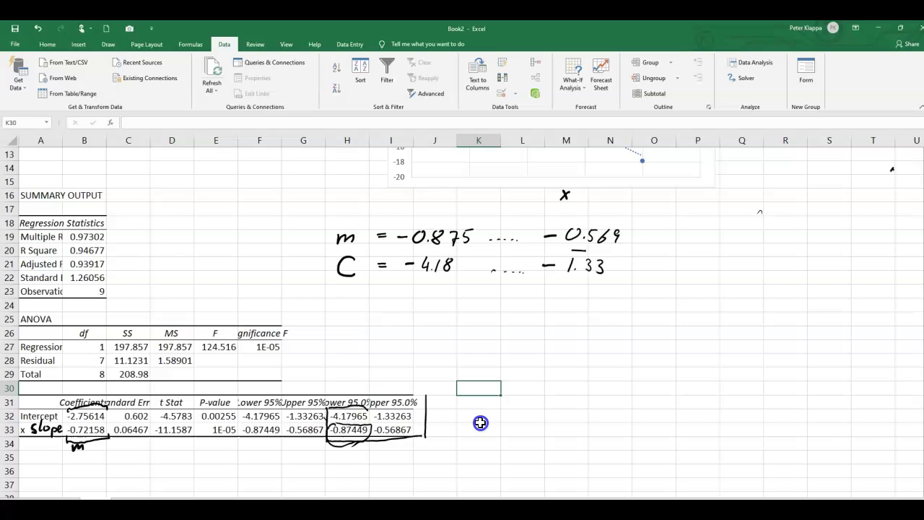
{"action": "scroll", "coordinate": [481, 423], "scroll_direction": "up", "scroll_amount": 2}
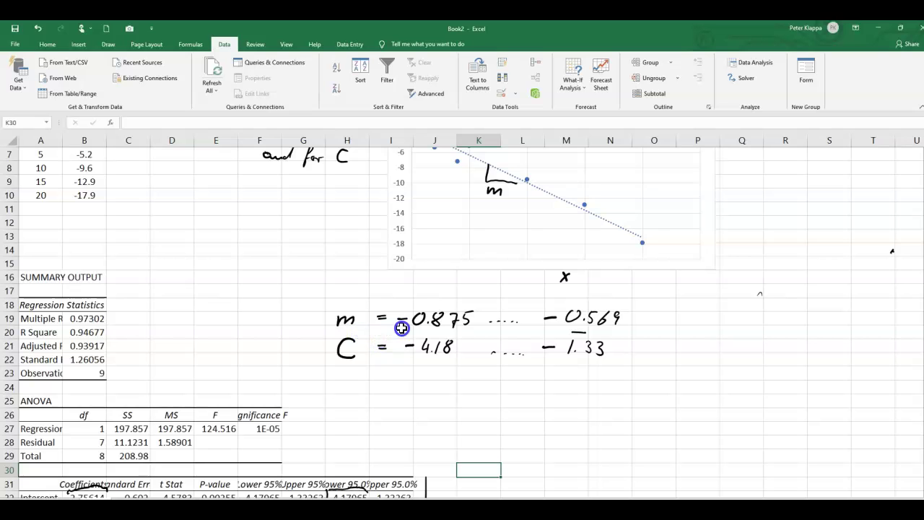
{"action": "scroll", "coordinate": [479, 375], "scroll_direction": "up", "scroll_amount": 2}
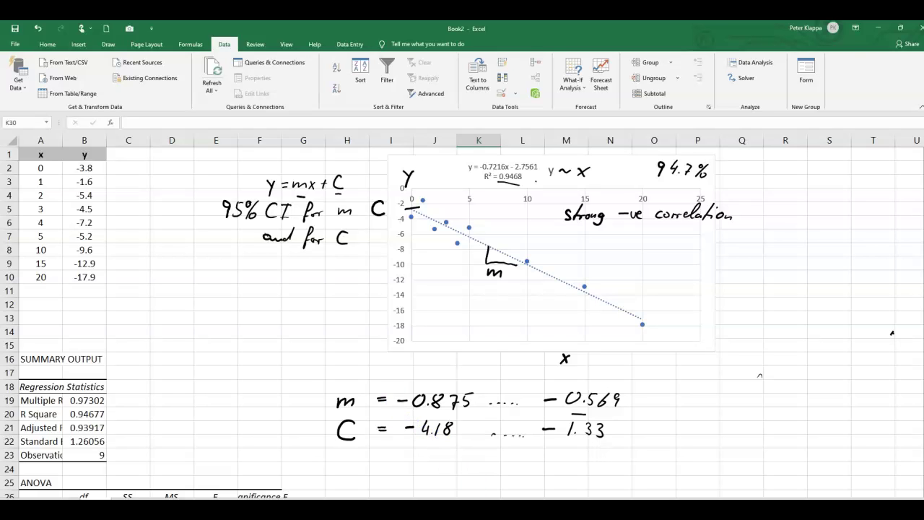
{"action": "mouse_move", "coordinate": [515, 510]}
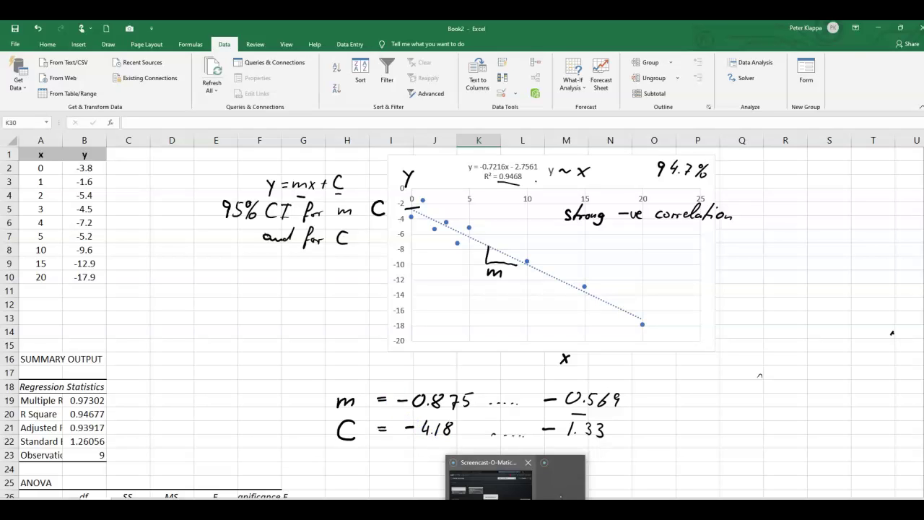